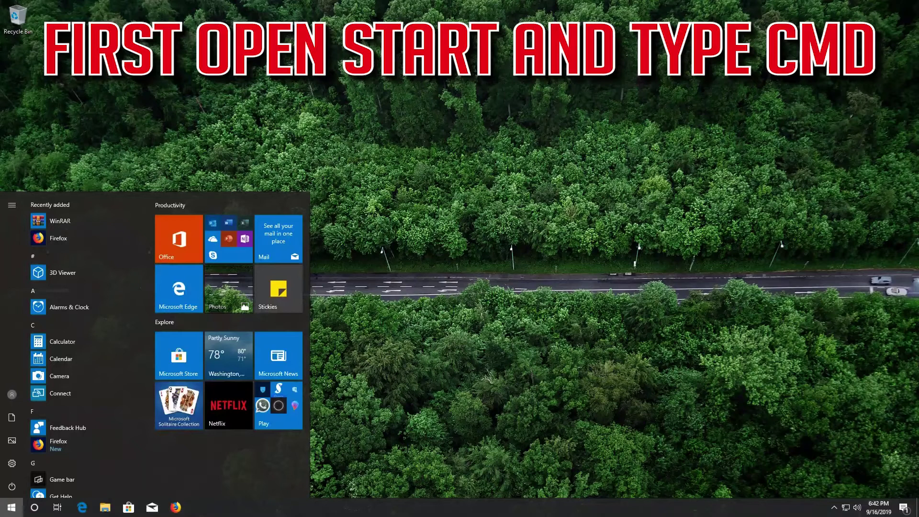
Search the Start menu for cmd and launch Command Prompt from the results.
{"action": "type", "text": "cmd"}
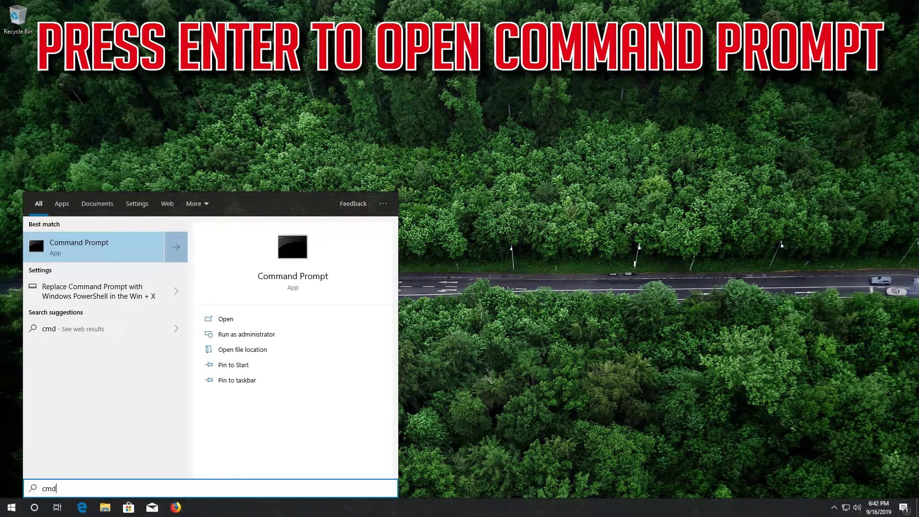
{"action": "key", "text": "Return"}
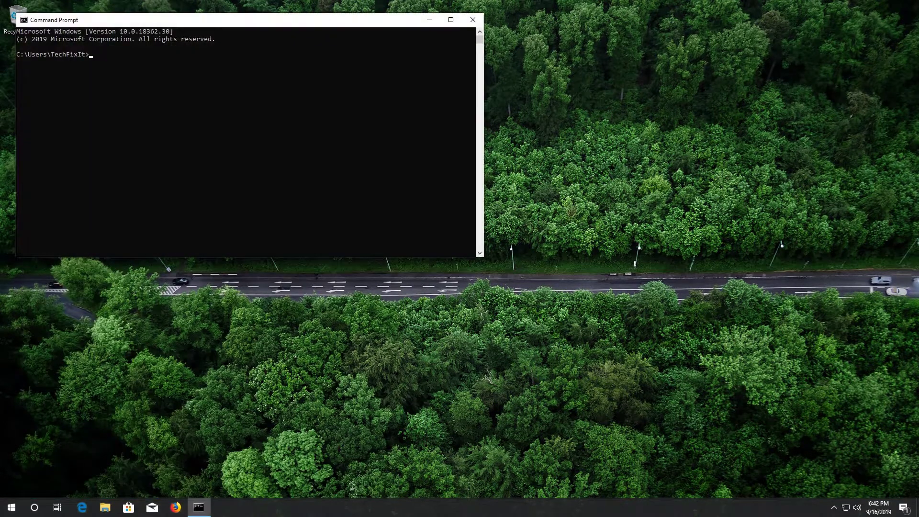
Run devmgmt.msc at the command prompt to launch Device Manager.
{"action": "type", "text": "dev"}
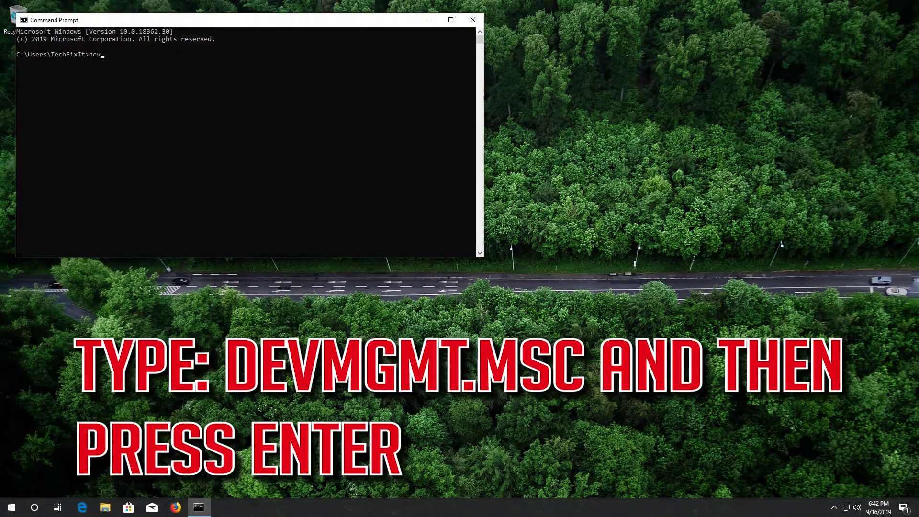
{"action": "type", "text": "mgmt.msc"}
{"action": "key", "text": "Return"}
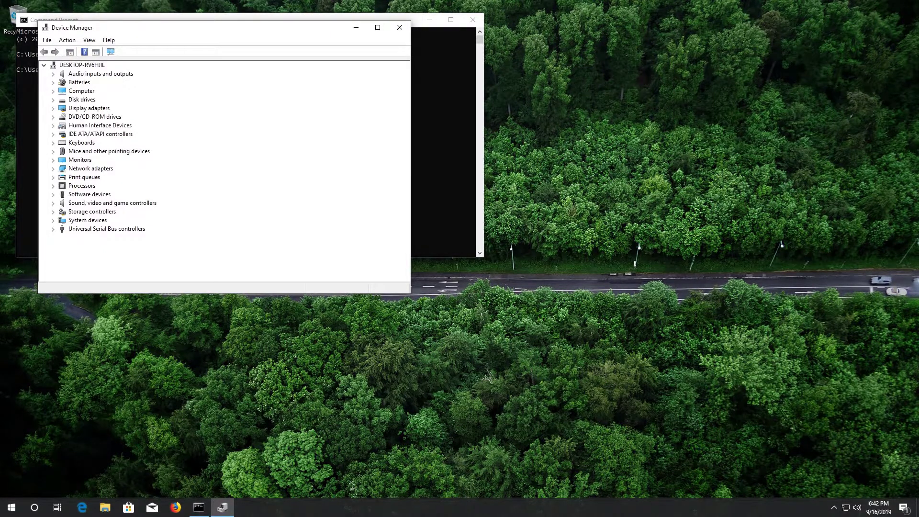
Expand Mice and other pointing devices and open the Microsoft PS/2 Mouse properties.
{"action": "key", "text": "Tab"}
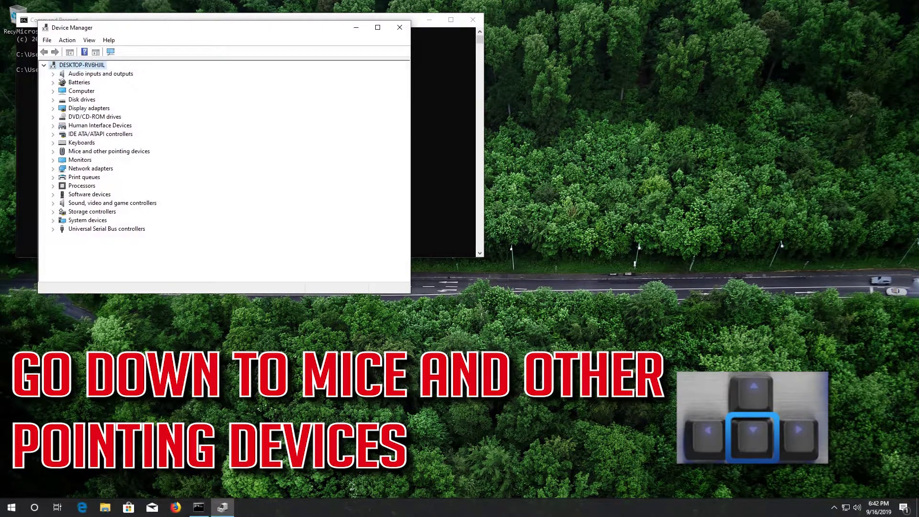
{"action": "key", "text": "Down"}
{"action": "key", "text": "Down"}
{"action": "key", "text": "Down"}
{"action": "key", "text": "Down"}
{"action": "key", "text": "Down"}
{"action": "key", "text": "Down"}
{"action": "key", "text": "Down"}
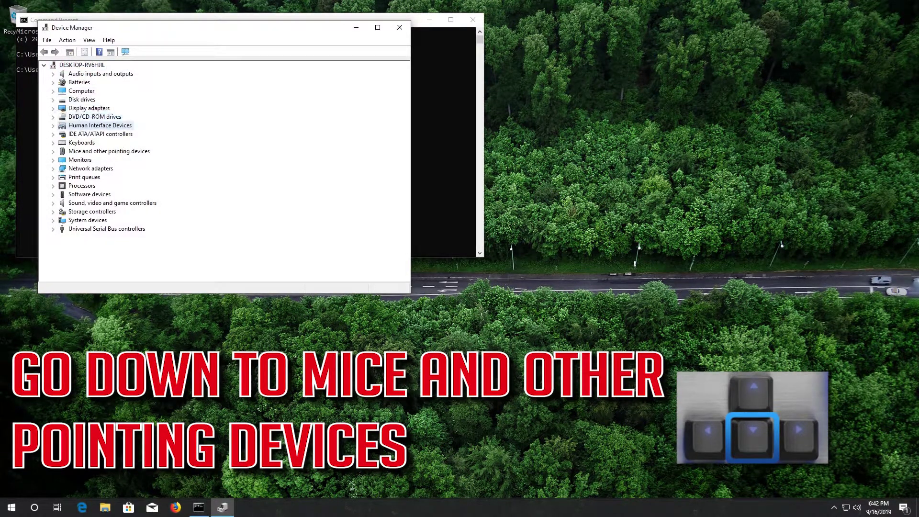
{"action": "key", "text": "Down"}
{"action": "key", "text": "Down"}
{"action": "key", "text": "Down"}
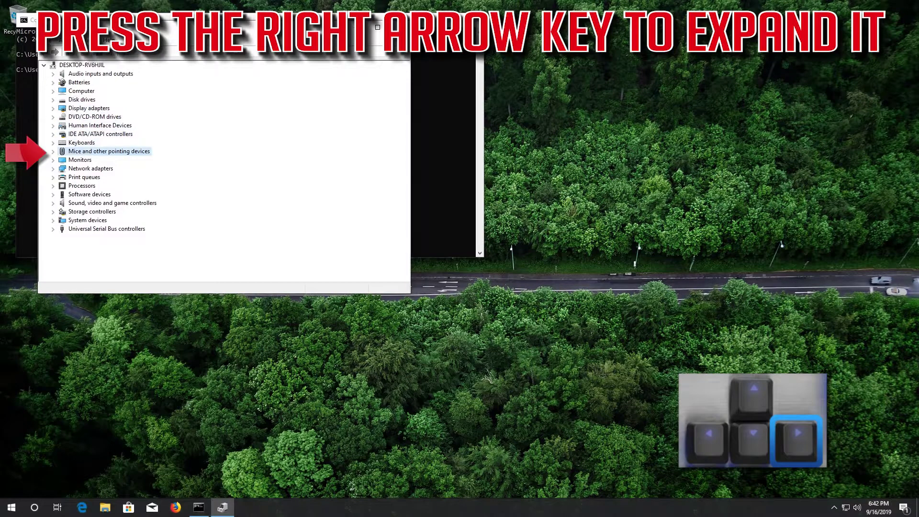
{"action": "key", "text": "Right"}
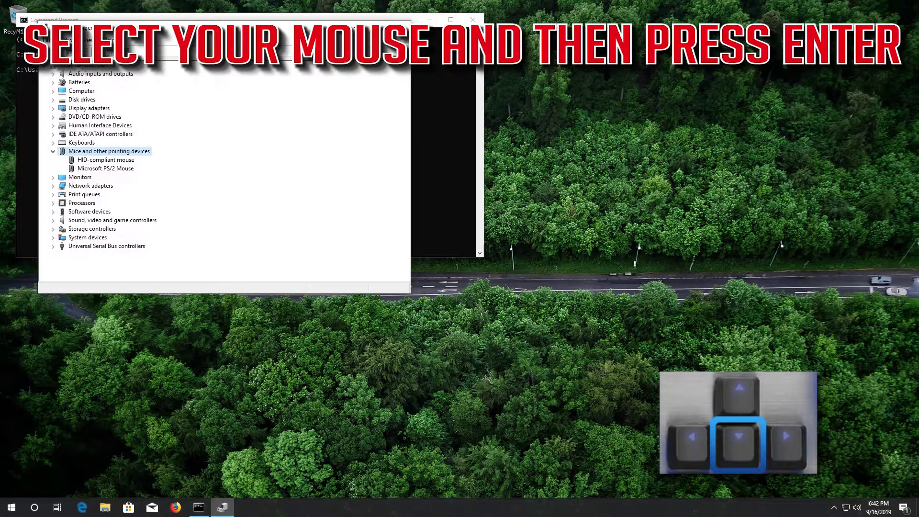
{"action": "key", "text": "Down"}
{"action": "key", "text": "Down"}
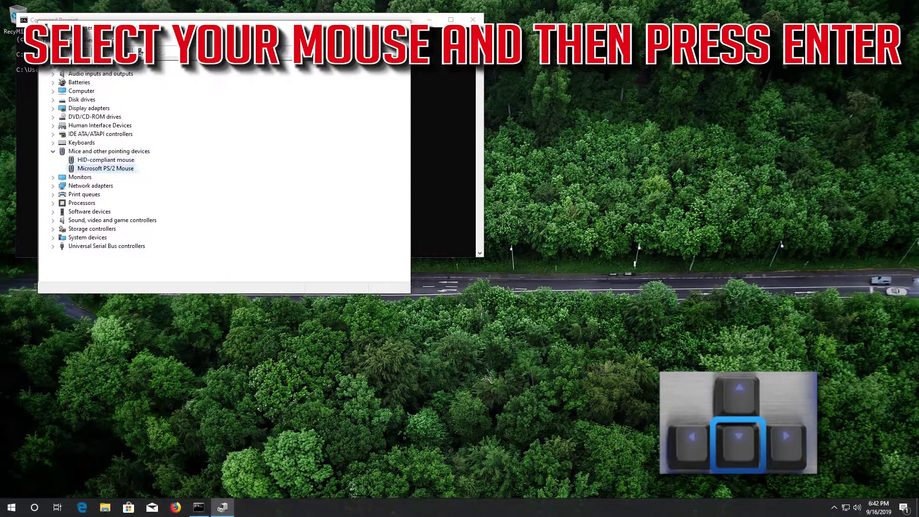
{"action": "key", "text": "Return"}
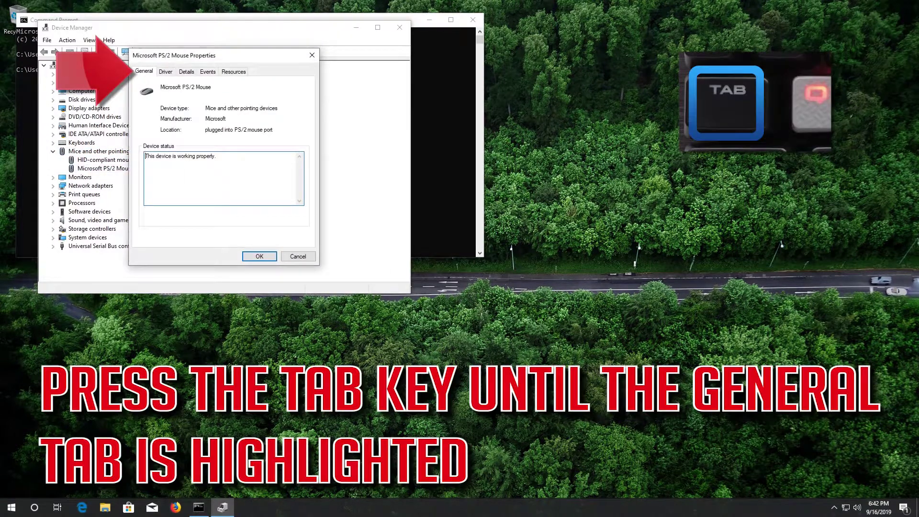
On the mouse's Driver tab, start Update Driver to reach the driver search choices.
{"action": "key", "text": "Tab"}
{"action": "key", "text": "Tab"}
{"action": "key", "text": "Tab"}
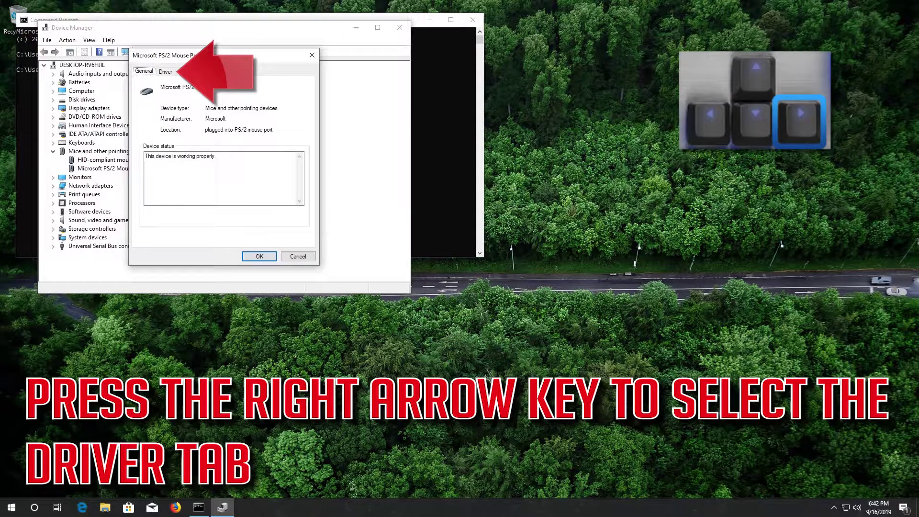
{"action": "key", "text": "Right"}
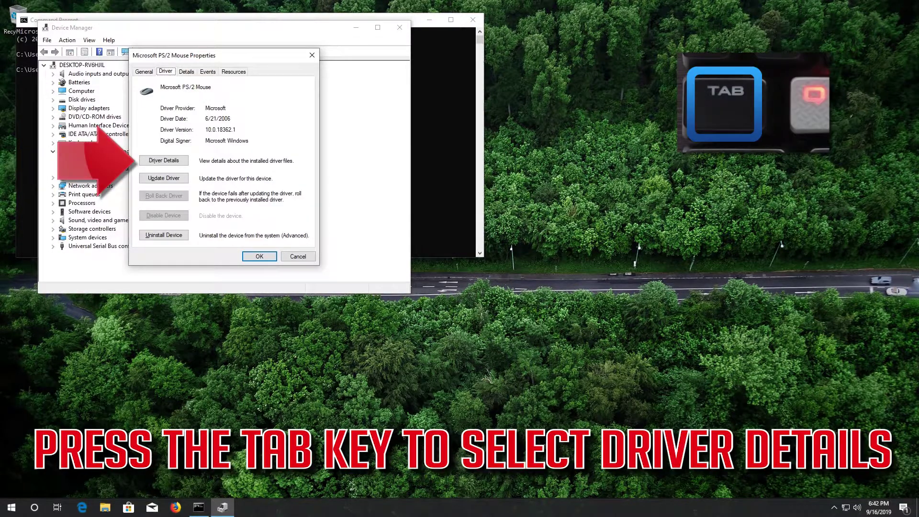
{"action": "key", "text": "Tab"}
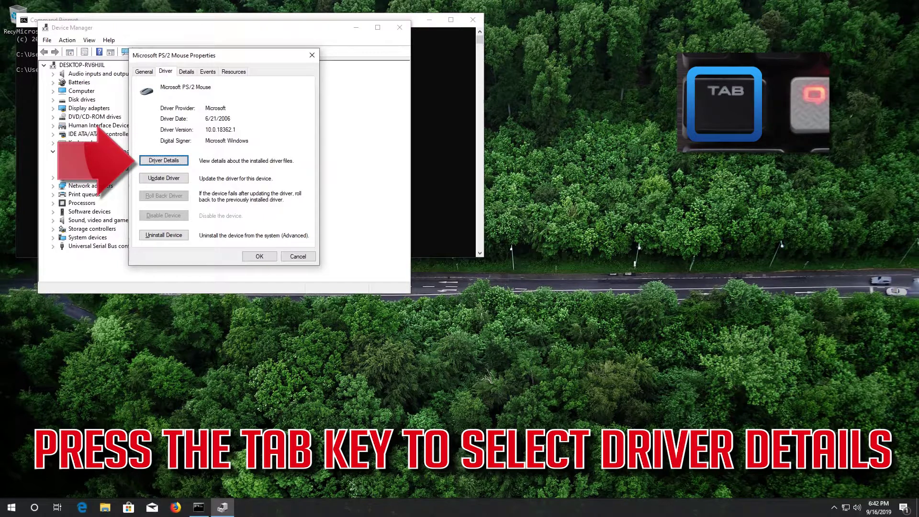
{"action": "key", "text": "Down"}
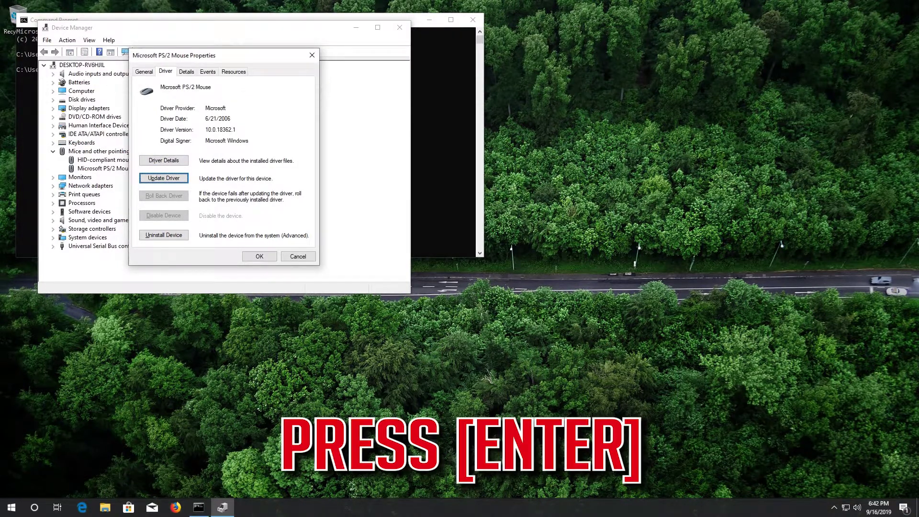
{"action": "key", "text": "Return"}
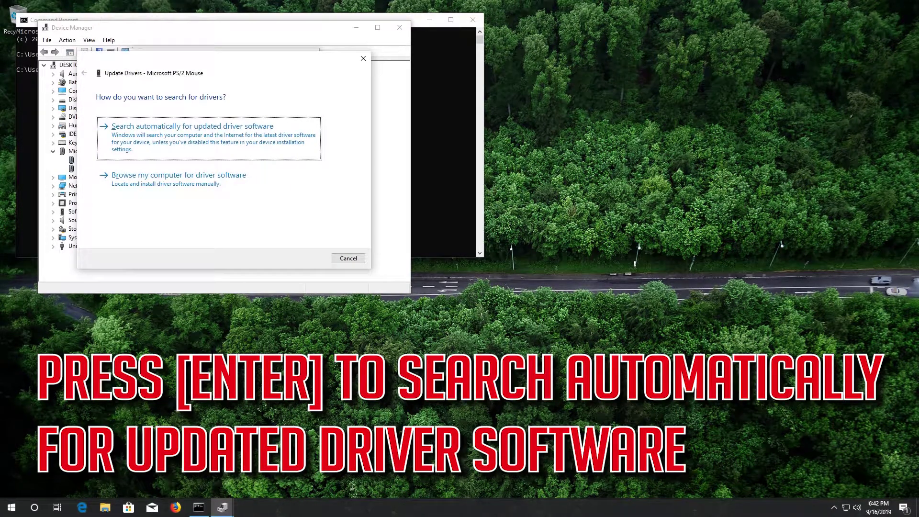
Search automatically for updated PS/2 mouse driver software, then close the wizard.
{"action": "key", "text": "Return"}
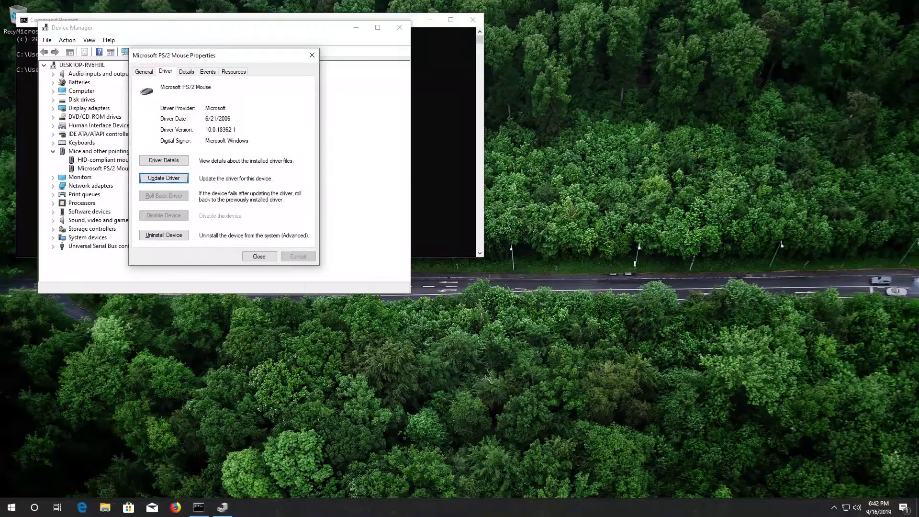
Reinstall the Microsoft PS/2 Mouse driver via Browse my computer and Let me pick from a list.
{"action": "key", "text": "Return"}
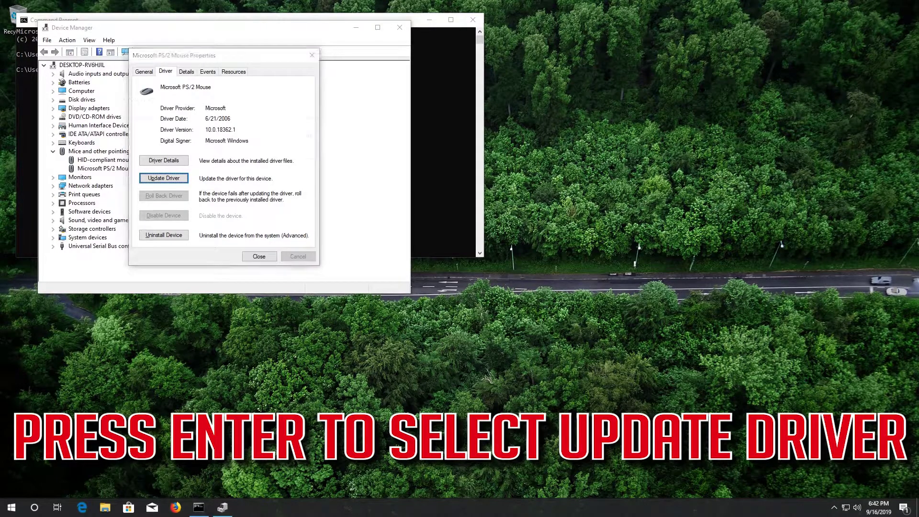
{"action": "key", "text": "Tab"}
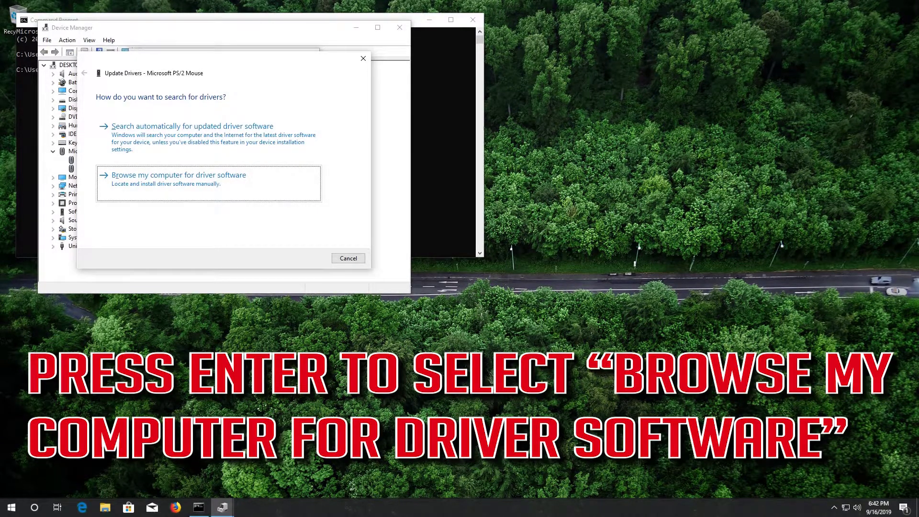
{"action": "key", "text": "Return"}
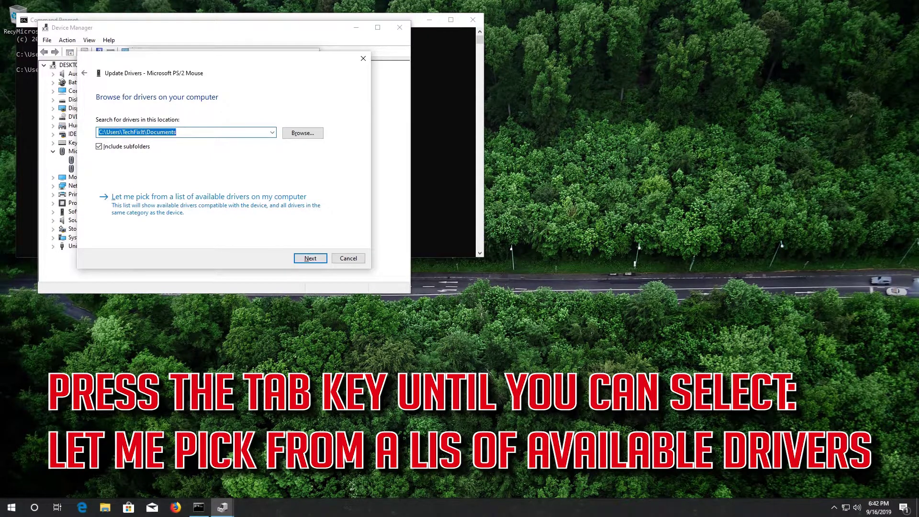
{"action": "key", "text": "Tab"}
{"action": "key", "text": "Tab"}
{"action": "key", "text": "Tab"}
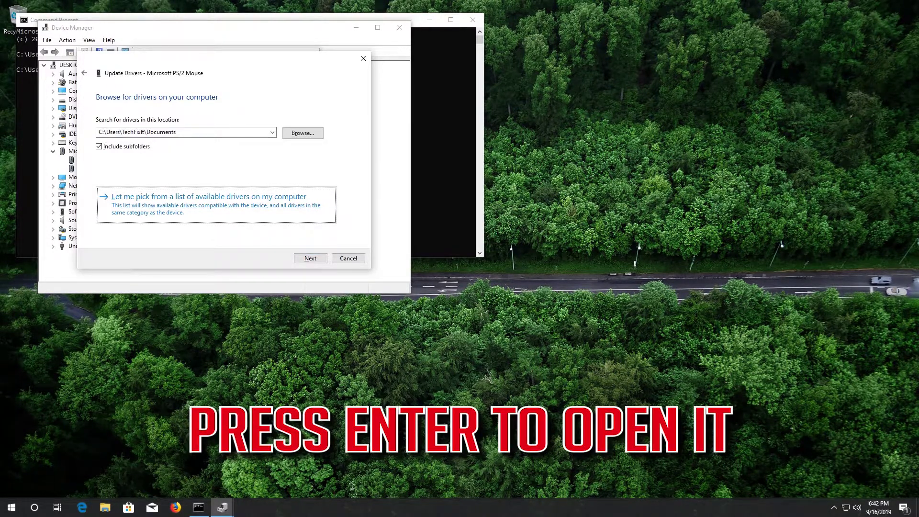
{"action": "key", "text": "Return"}
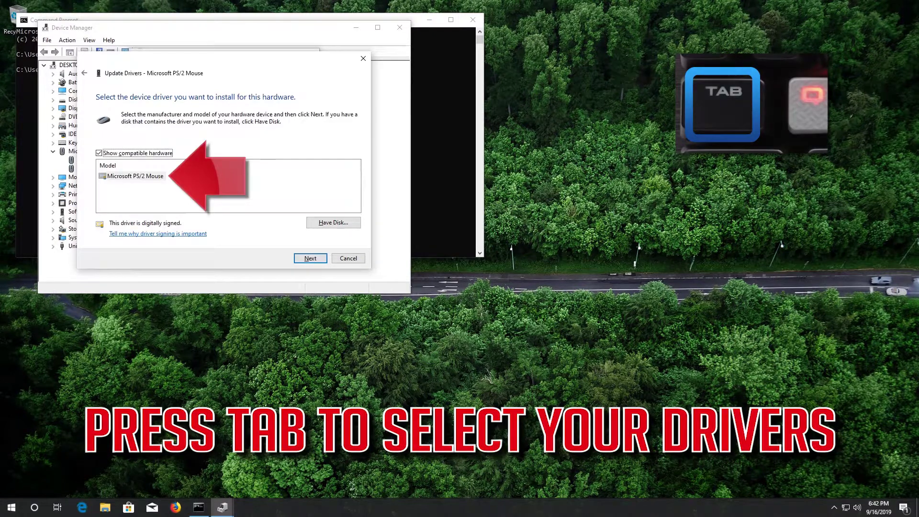
{"action": "key", "text": "Tab"}
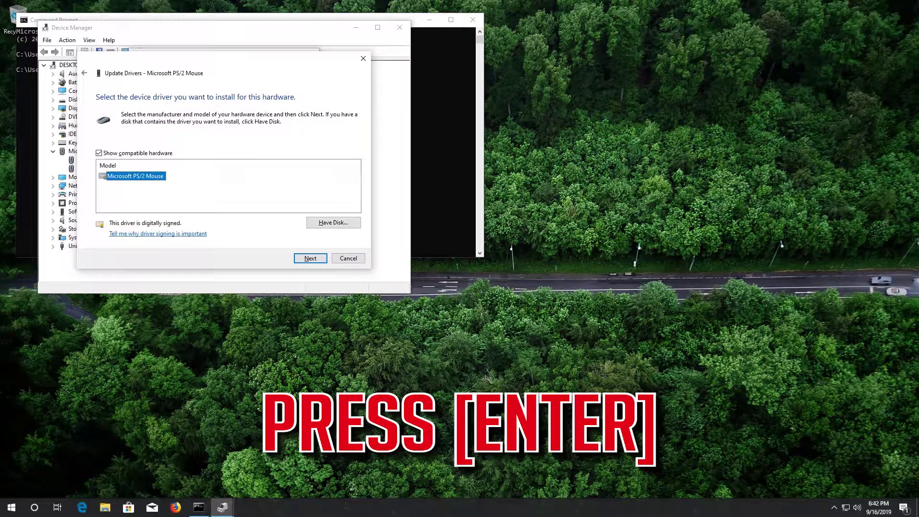
{"action": "key", "text": "Return"}
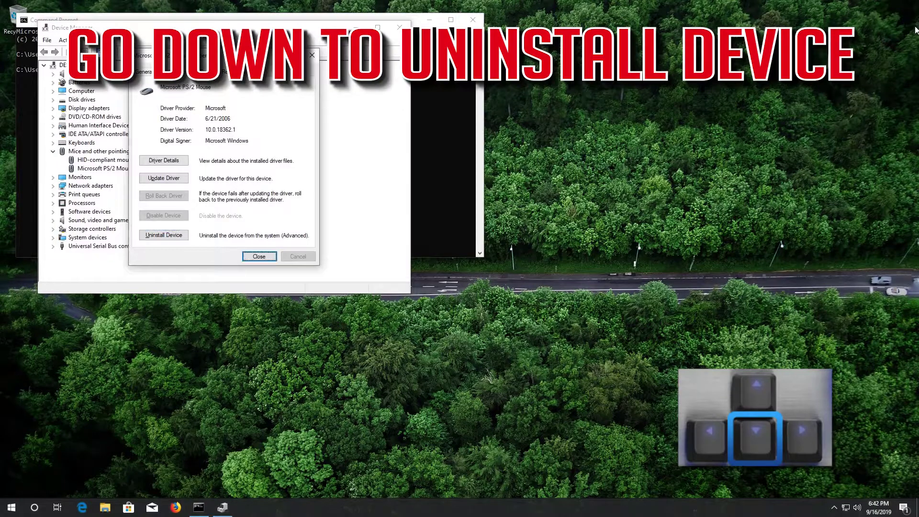
Uninstall the Microsoft PS/2 Mouse device, confirm the removal, and accept the restart prompt.
{"action": "key", "text": "Down"}
{"action": "key", "text": "Down"}
{"action": "key", "text": "Down"}
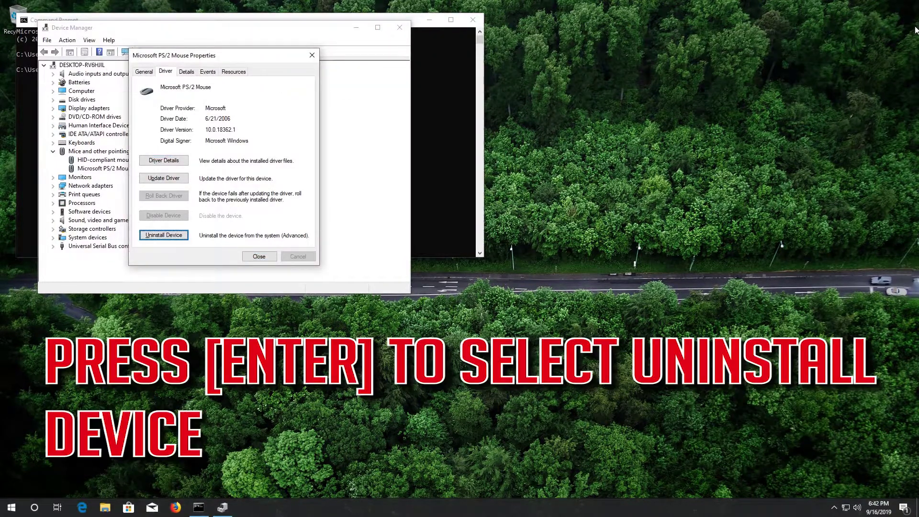
{"action": "key", "text": "Return"}
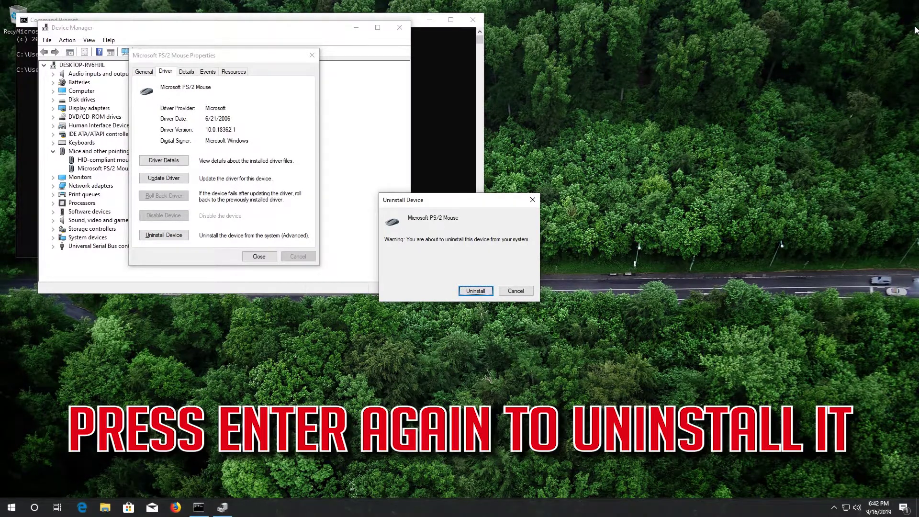
{"action": "key", "text": "Return"}
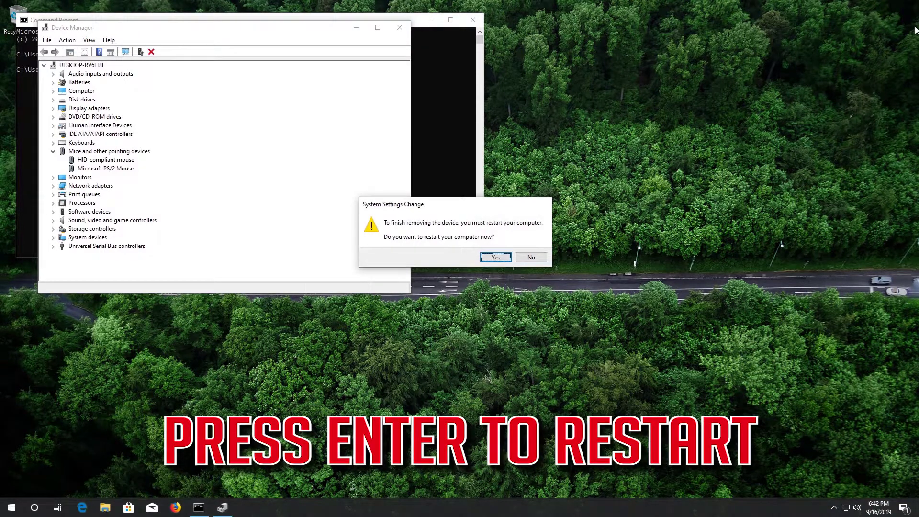
{"action": "key", "text": "Return"}
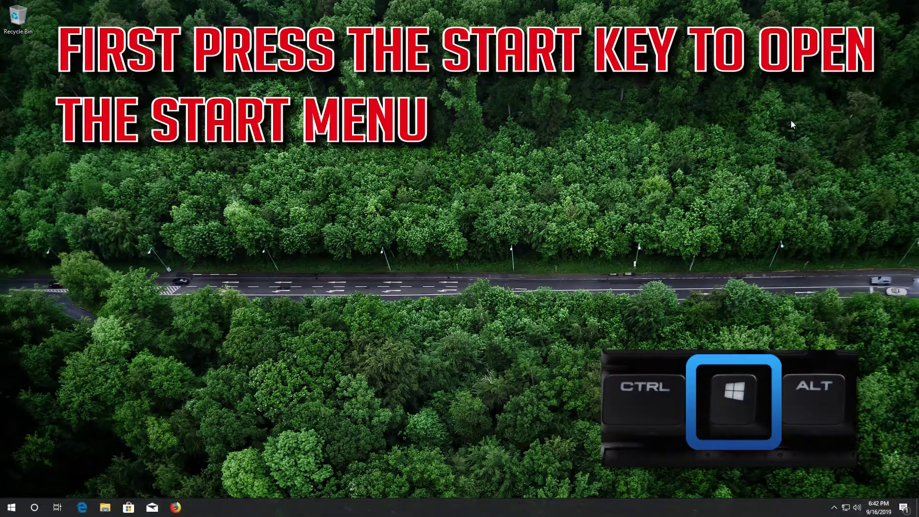
Search regedit in the Start menu, launch Registry Editor, and pick Yes on the UAC prompt.
{"action": "key", "text": "super"}
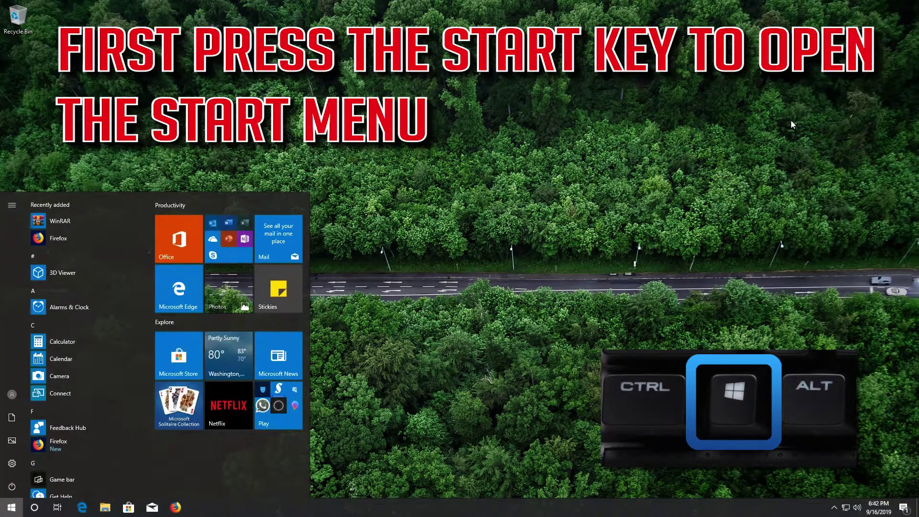
{"action": "key", "text": "super"}
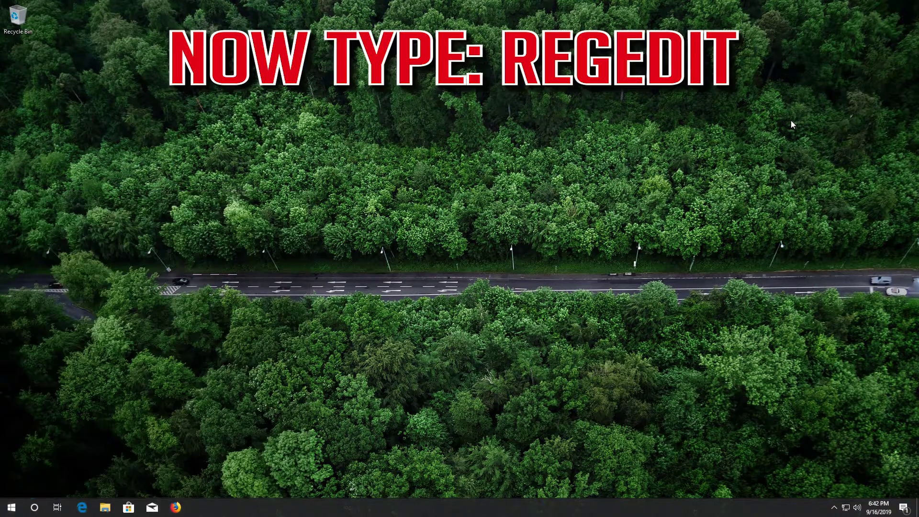
{"action": "type", "text": "regedit"}
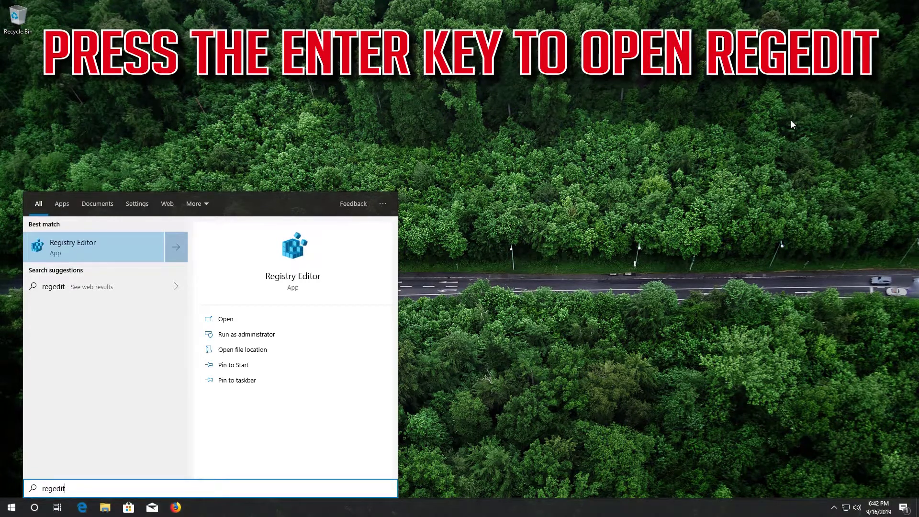
{"action": "key", "text": "Return"}
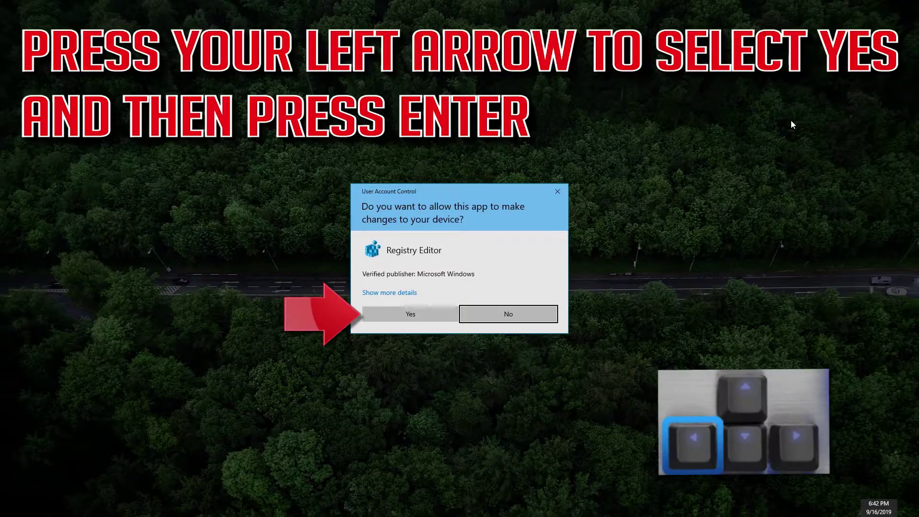
{"action": "key", "text": "Left"}
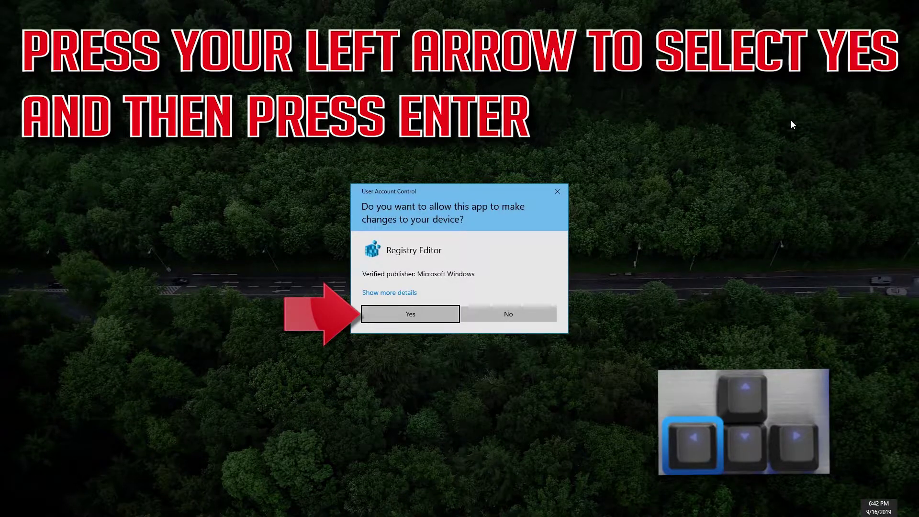
Allow Registry Editor to run, then expand HKEY_LOCAL_MACHINE and its SOFTWARE key.
{"action": "key", "text": "Return"}
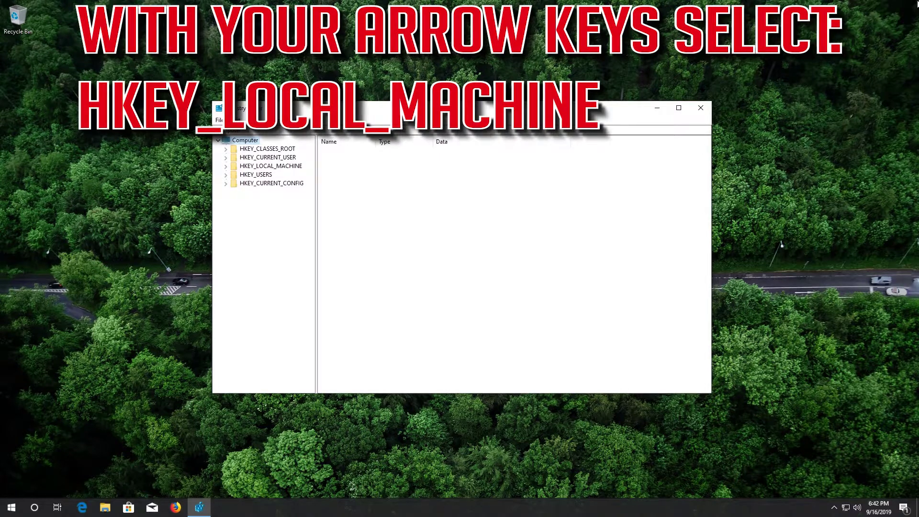
{"action": "key", "text": "Down"}
{"action": "key", "text": "Down"}
{"action": "key", "text": "Down"}
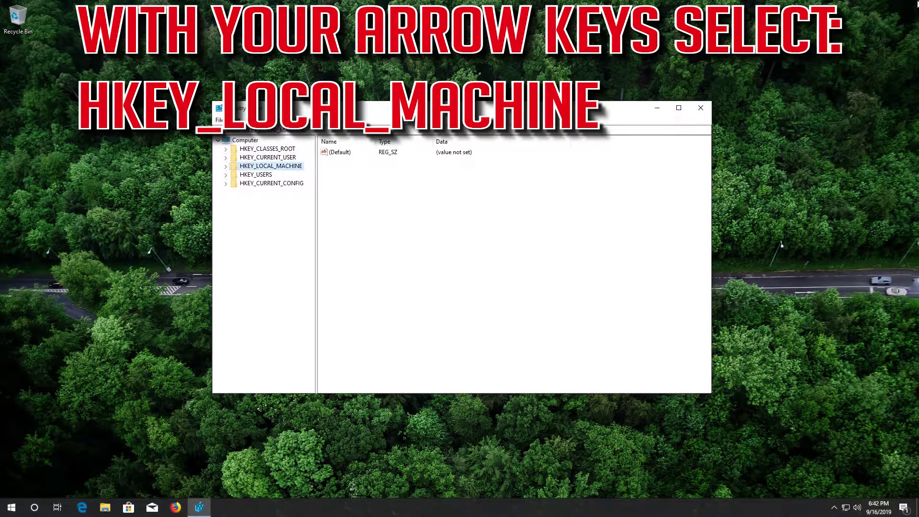
{"action": "key", "text": "Right"}
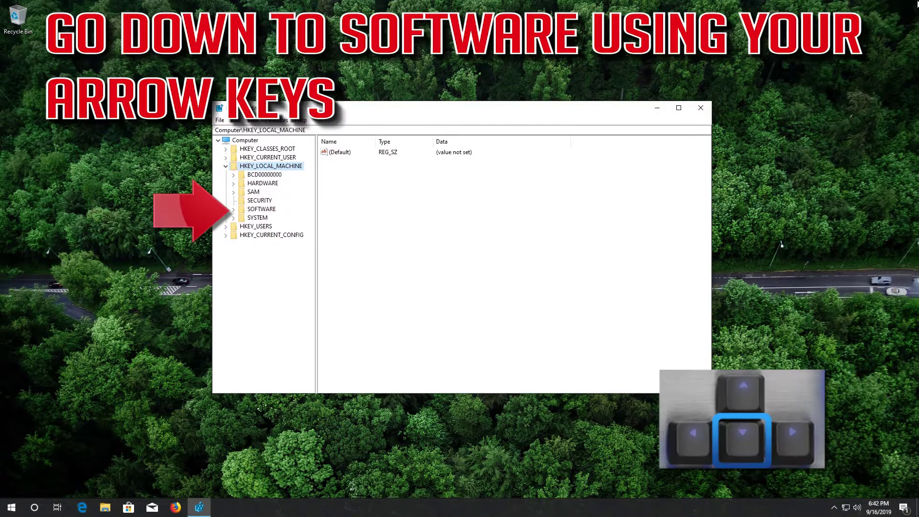
{"action": "key", "text": "Down"}
{"action": "key", "text": "Down"}
{"action": "key", "text": "Down"}
{"action": "key", "text": "Down"}
{"action": "key", "text": "Down"}
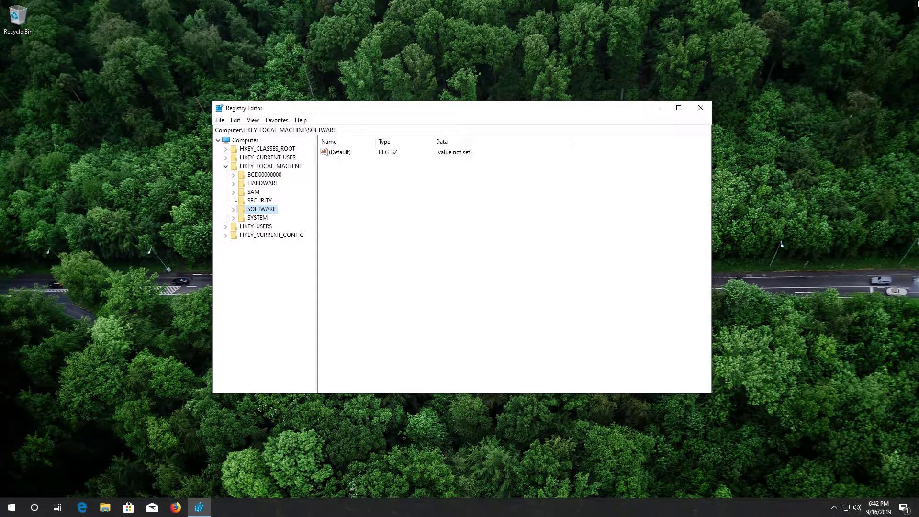
{"action": "key", "text": "Right"}
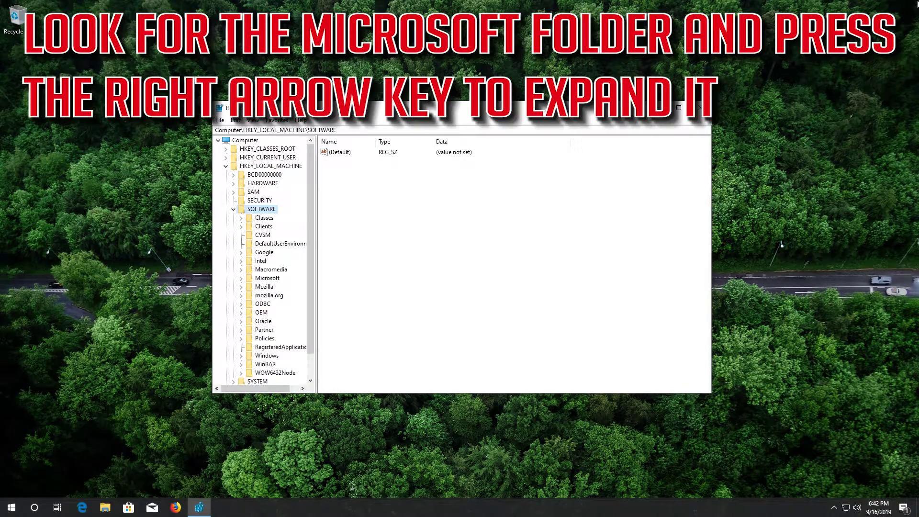
Expand SOFTWARE\Microsoft\Windows and select CurrentVersion to show values like ProgramFilesDir.
{"action": "key", "text": "Down"}
{"action": "key", "text": "Down"}
{"action": "key", "text": "Down"}
{"action": "key", "text": "Down"}
{"action": "key", "text": "Down"}
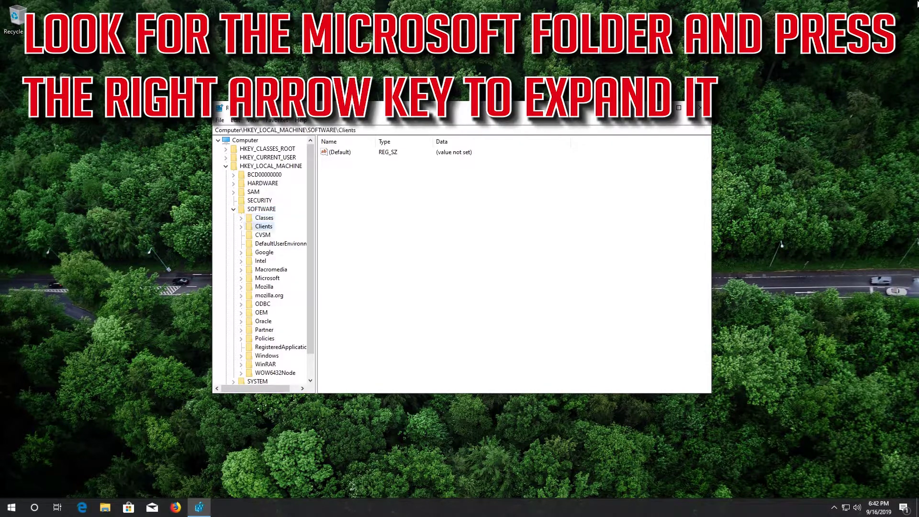
{"action": "key", "text": "Down"}
{"action": "key", "text": "Down"}
{"action": "key", "text": "Down"}
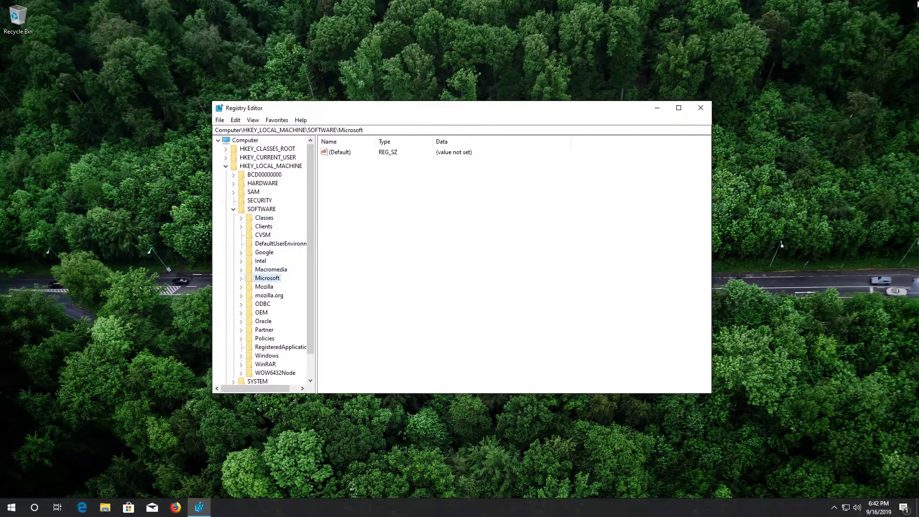
{"action": "key", "text": "Right"}
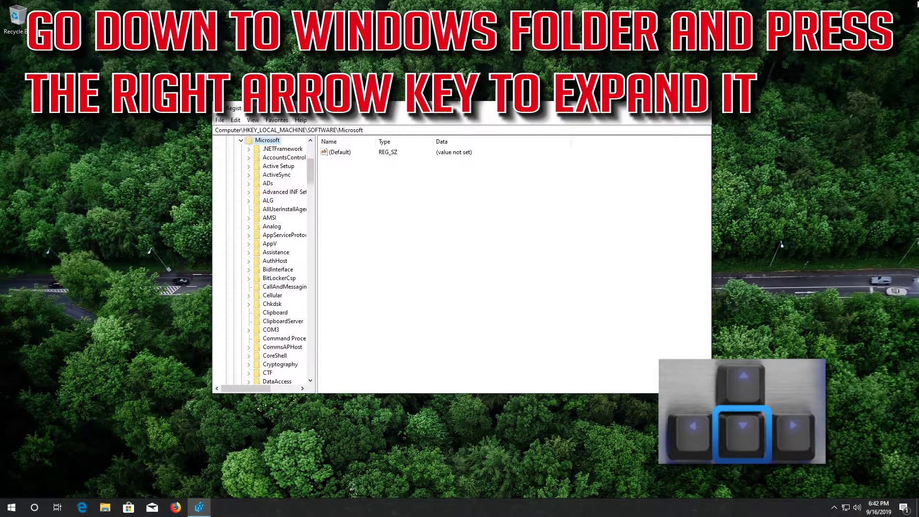
{"action": "key", "text": "Down"}
{"action": "key", "text": "Down"}
{"action": "key", "text": "Down"}
{"action": "key", "text": "Down"}
{"action": "key", "text": "Down"}
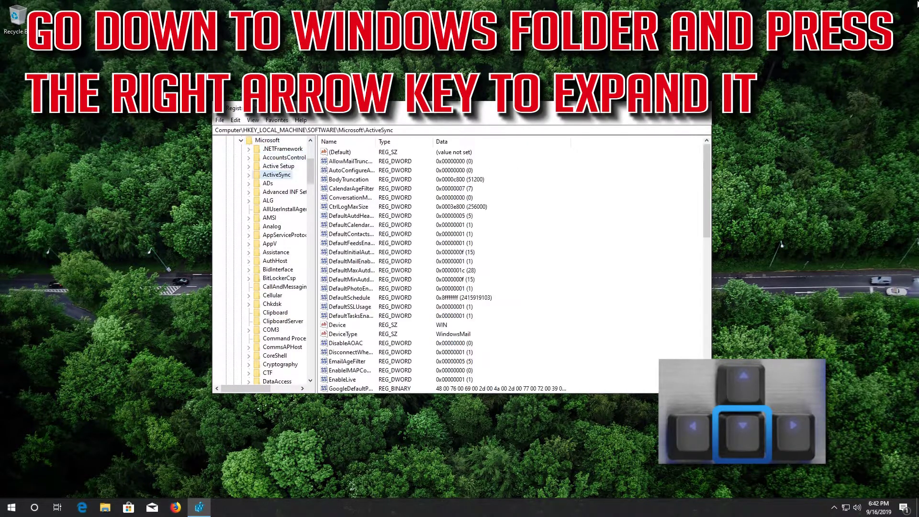
{"action": "key", "text": "Down"}
{"action": "key", "text": "Down"}
{"action": "key", "text": "Down"}
{"action": "key", "text": "Down"}
{"action": "key", "text": "Down"}
{"action": "key", "text": "Down"}
{"action": "key", "text": "Down"}
{"action": "key", "text": "Down"}
{"action": "key", "text": "Down"}
{"action": "key", "text": "Down"}
{"action": "key", "text": "Down"}
{"action": "key", "text": "Down"}
{"action": "key", "text": "Down"}
{"action": "key", "text": "Down"}
{"action": "key", "text": "Down"}
{"action": "key", "text": "Down"}
{"action": "key", "text": "Down"}
{"action": "key", "text": "Down"}
{"action": "key", "text": "Down"}
{"action": "key", "text": "Down"}
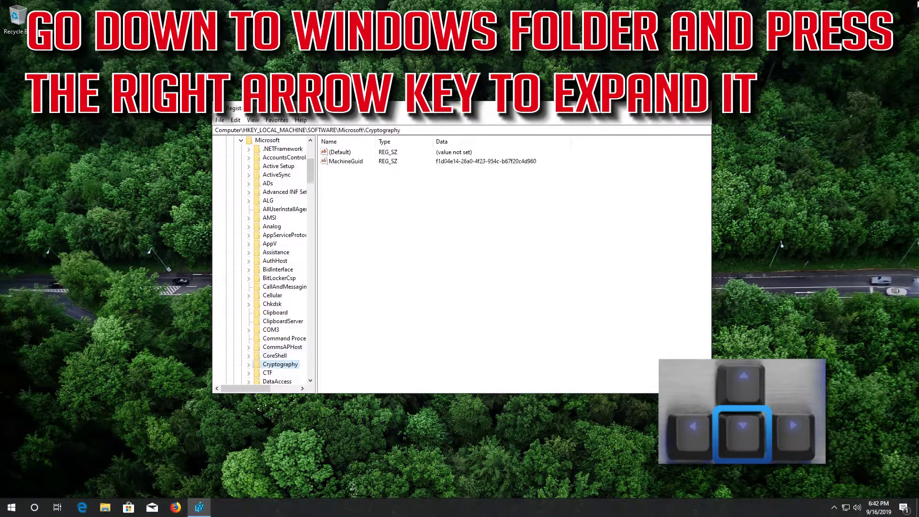
{"action": "key", "text": "Down"}
{"action": "key", "text": "Down"}
{"action": "key", "text": "Down"}
{"action": "key", "text": "Down"}
{"action": "key", "text": "Down"}
{"action": "key", "text": "Down"}
{"action": "key", "text": "Down"}
{"action": "key", "text": "Down"}
{"action": "key", "text": "Down"}
{"action": "key", "text": "Down"}
{"action": "key", "text": "Down"}
{"action": "key", "text": "Down"}
{"action": "key", "text": "Down"}
{"action": "key", "text": "Down"}
{"action": "key", "text": "Down"}
{"action": "key", "text": "Down"}
{"action": "key", "text": "Down"}
{"action": "key", "text": "Down"}
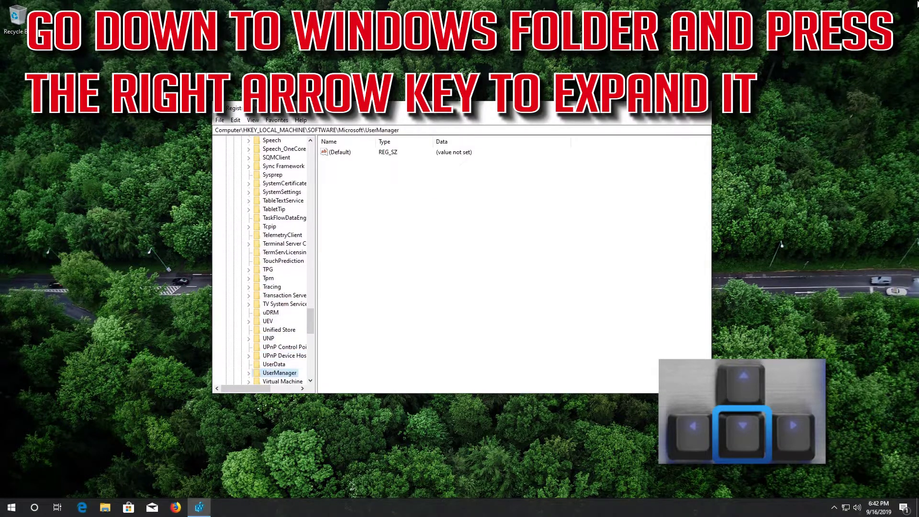
{"action": "key", "text": "Down"}
{"action": "key", "text": "Down"}
{"action": "key", "text": "Down"}
{"action": "key", "text": "Down"}
{"action": "key", "text": "Down"}
{"action": "key", "text": "Down"}
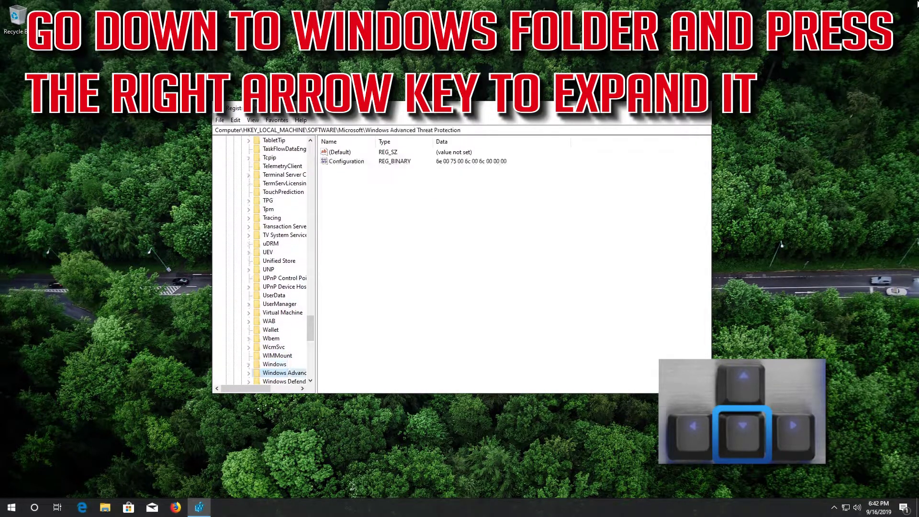
{"action": "key", "text": "Up"}
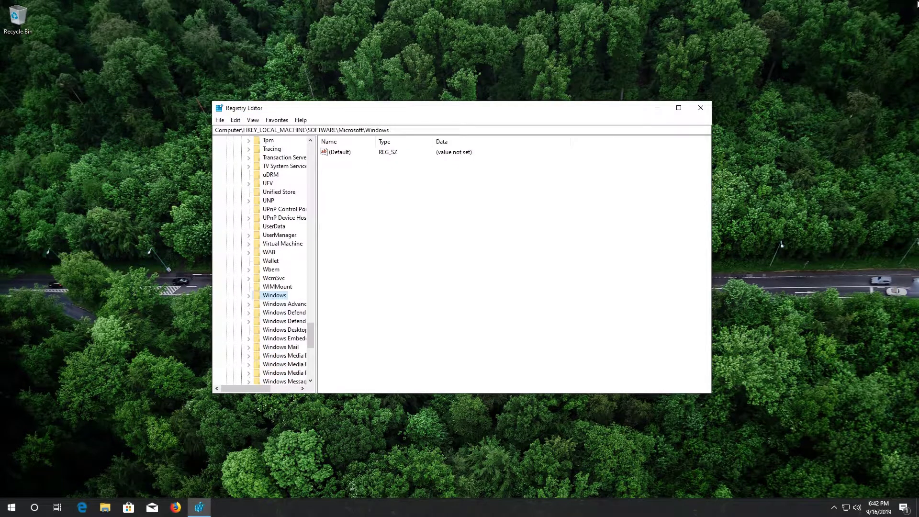
{"action": "key", "text": "Right"}
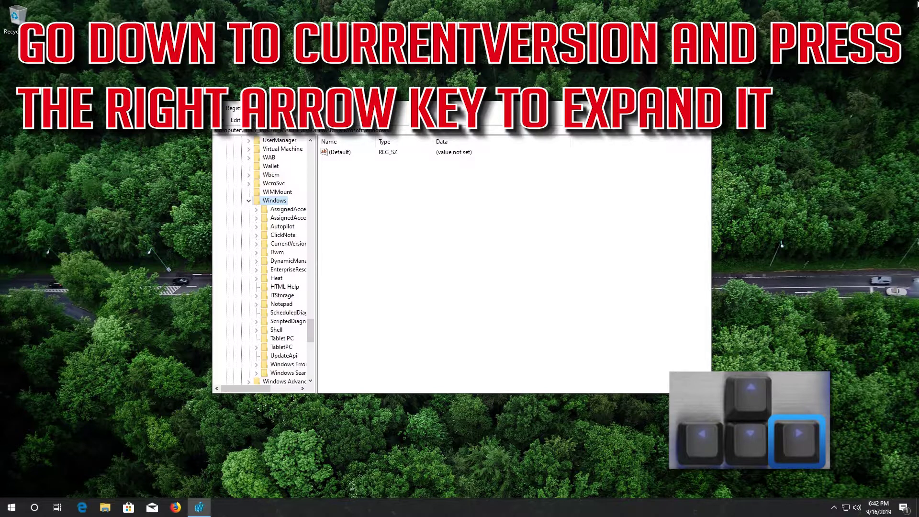
{"action": "key", "text": "Down"}
{"action": "key", "text": "Down"}
{"action": "key", "text": "Down"}
{"action": "key", "text": "Down"}
{"action": "key", "text": "Down"}
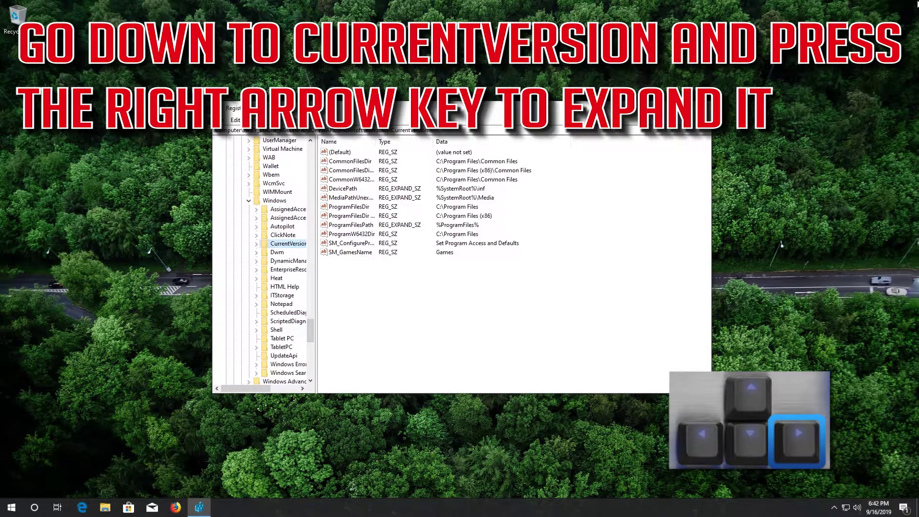
Expand CurrentVersion and navigate down its subkeys to the Policies key.
{"action": "key", "text": "Right"}
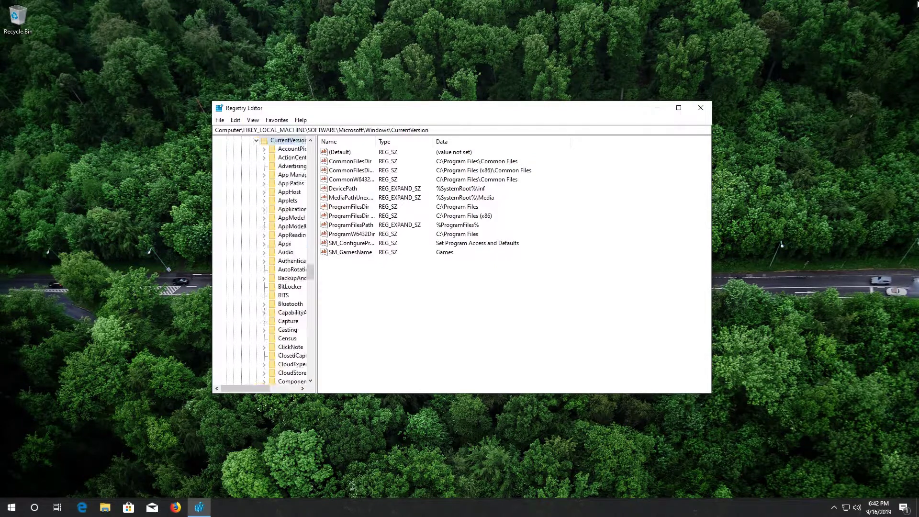
{"action": "key", "text": "Down"}
{"action": "key", "text": "Down"}
{"action": "key", "text": "Down"}
{"action": "key", "text": "Down"}
{"action": "key", "text": "Down"}
{"action": "key", "text": "Down"}
{"action": "key", "text": "Down"}
{"action": "key", "text": "Down"}
{"action": "key", "text": "Down"}
{"action": "key", "text": "Down"}
{"action": "key", "text": "Down"}
{"action": "key", "text": "Down"}
{"action": "key", "text": "Down"}
{"action": "key", "text": "Down"}
{"action": "key", "text": "Down"}
{"action": "key", "text": "Down"}
{"action": "key", "text": "Down"}
{"action": "key", "text": "Down"}
{"action": "key", "text": "Down"}
{"action": "key", "text": "Down"}
{"action": "key", "text": "Down"}
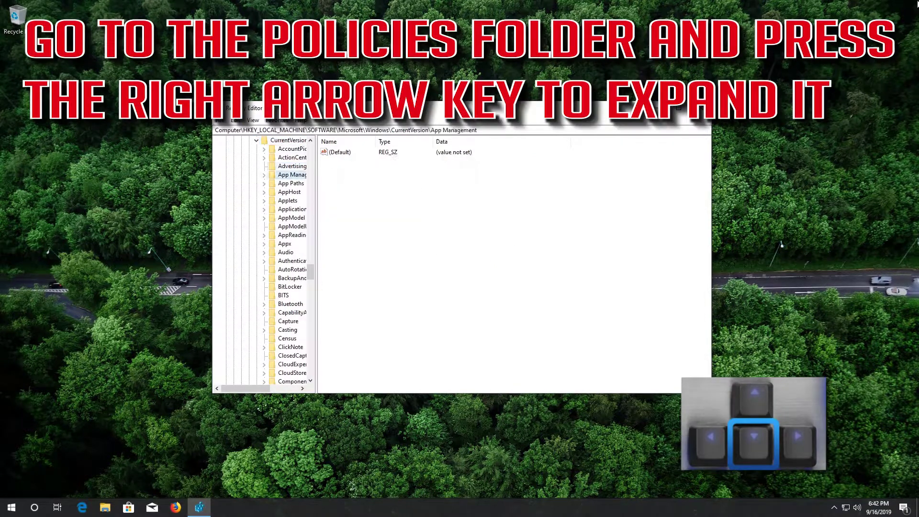
{"action": "key", "text": "Down"}
{"action": "key", "text": "Down"}
{"action": "key", "text": "Down"}
{"action": "key", "text": "Down"}
{"action": "key", "text": "Down"}
{"action": "key", "text": "Down"}
{"action": "key", "text": "Down"}
{"action": "key", "text": "Down"}
{"action": "key", "text": "Down"}
{"action": "key", "text": "Down"}
{"action": "key", "text": "Down"}
{"action": "key", "text": "Down"}
{"action": "key", "text": "Down"}
{"action": "key", "text": "Down"}
{"action": "key", "text": "Down"}
{"action": "key", "text": "Down"}
{"action": "key", "text": "Down"}
{"action": "key", "text": "Down"}
{"action": "key", "text": "Down"}
{"action": "key", "text": "Down"}
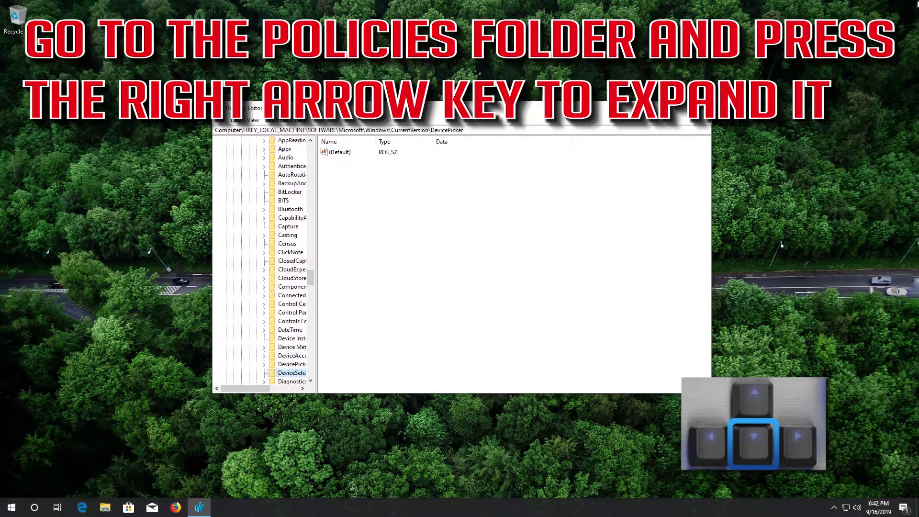
{"action": "key", "text": "Down"}
{"action": "key", "text": "Down"}
{"action": "key", "text": "Down"}
{"action": "key", "text": "Down"}
{"action": "key", "text": "Down"}
{"action": "key", "text": "Down"}
{"action": "key", "text": "Down"}
{"action": "key", "text": "Down"}
{"action": "key", "text": "Down"}
{"action": "key", "text": "Down"}
{"action": "key", "text": "Down"}
{"action": "key", "text": "Down"}
{"action": "key", "text": "Down"}
{"action": "key", "text": "Down"}
{"action": "key", "text": "Down"}
{"action": "key", "text": "Down"}
{"action": "key", "text": "Down"}
{"action": "key", "text": "Down"}
{"action": "key", "text": "Down"}
{"action": "key", "text": "Down"}
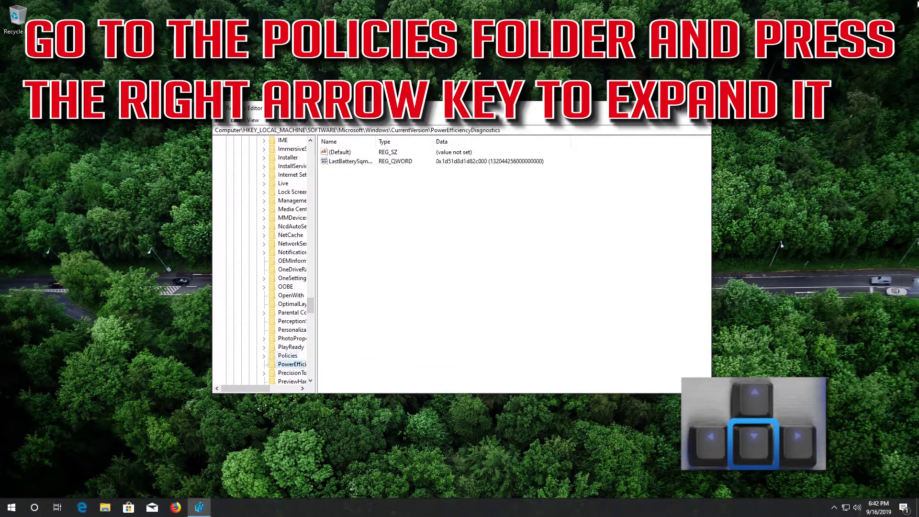
{"action": "key", "text": "Down"}
{"action": "key", "text": "Down"}
{"action": "key", "text": "Down"}
{"action": "key", "text": "Down"}
{"action": "key", "text": "Down"}
{"action": "key", "text": "Down"}
{"action": "key", "text": "Down"}
{"action": "key", "text": "Down"}
{"action": "key", "text": "Down"}
{"action": "key", "text": "Down"}
{"action": "key", "text": "Up"}
{"action": "key", "text": "Up"}
{"action": "key", "text": "Up"}
{"action": "key", "text": "Up"}
{"action": "key", "text": "Up"}
{"action": "key", "text": "Up"}
{"action": "key", "text": "Up"}
{"action": "key", "text": "Up"}
{"action": "key", "text": "Up"}
{"action": "key", "text": "Up"}
{"action": "key", "text": "Up"}
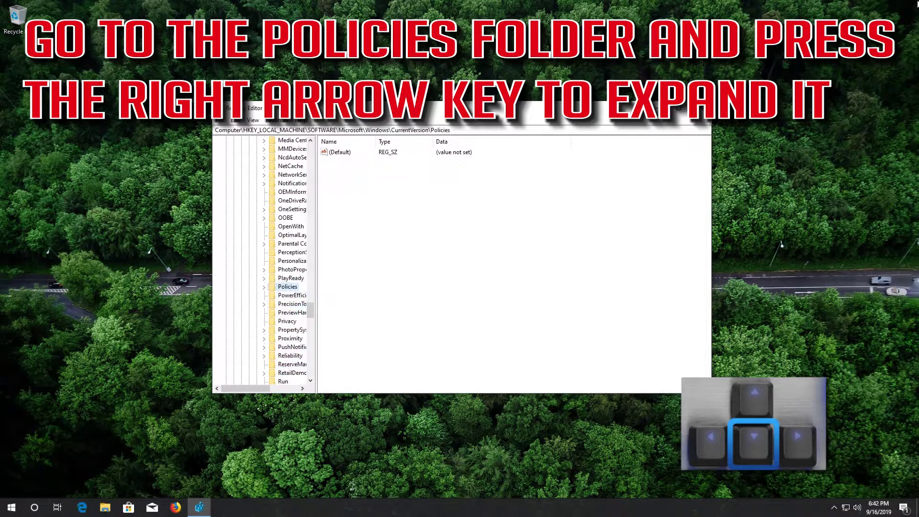
Expand Policies and select its System key to show the values, including EnableCursorSuppression.
{"action": "key", "text": "Right"}
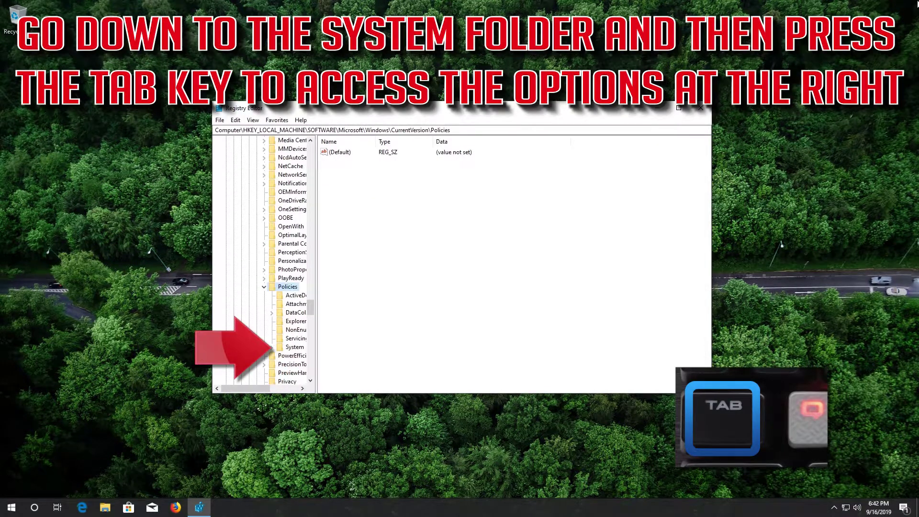
{"action": "key", "text": "Down"}
{"action": "key", "text": "Down"}
{"action": "key", "text": "Down"}
{"action": "key", "text": "Down"}
{"action": "key", "text": "Down"}
{"action": "key", "text": "Down"}
{"action": "key", "text": "Down"}
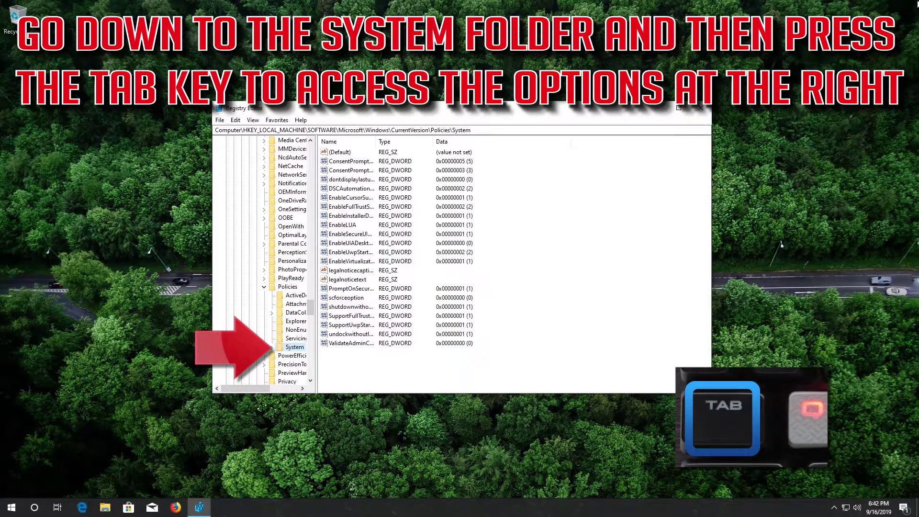
{"action": "key", "text": "Tab"}
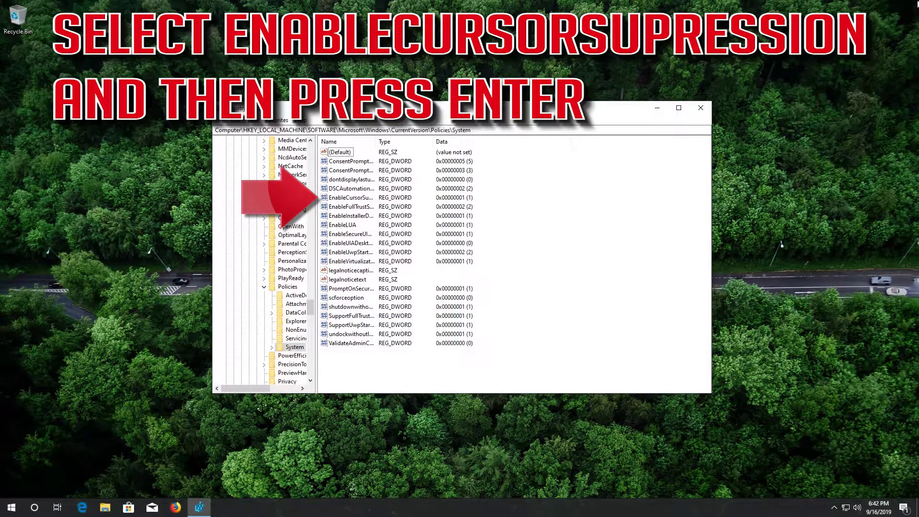
Edit the EnableCursorSuppression DWORD, entering 0 as its value data to disable cursor suppression.
{"action": "key", "text": "Down"}
{"action": "key", "text": "Down"}
{"action": "key", "text": "Down"}
{"action": "key", "text": "Down"}
{"action": "key", "text": "Down"}
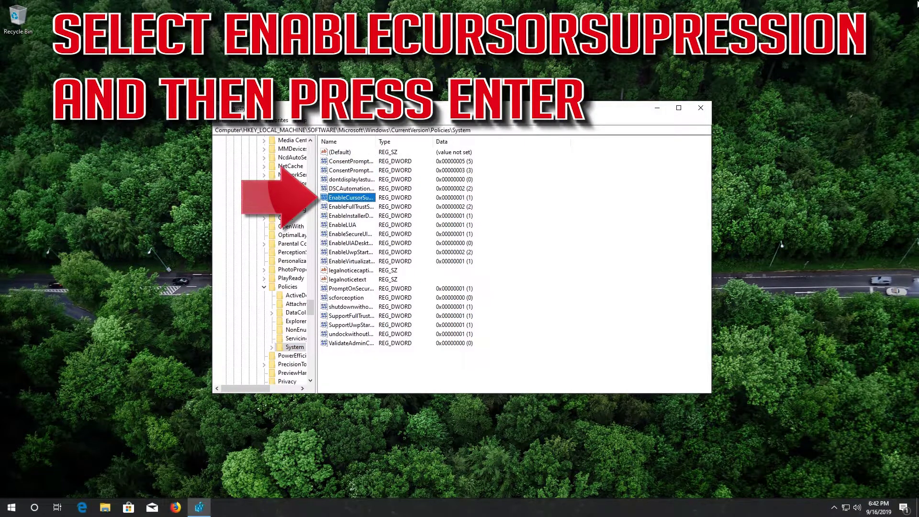
{"action": "key", "text": "Return"}
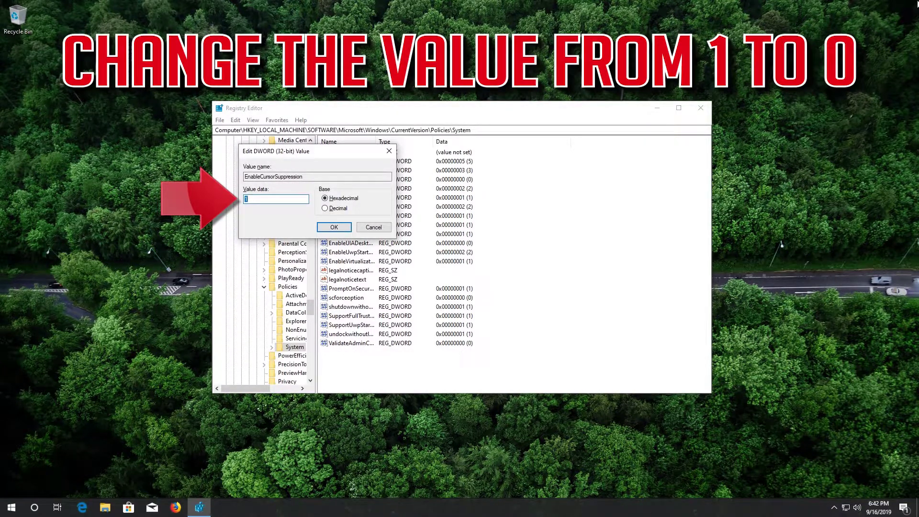
{"action": "type", "text": "0"}
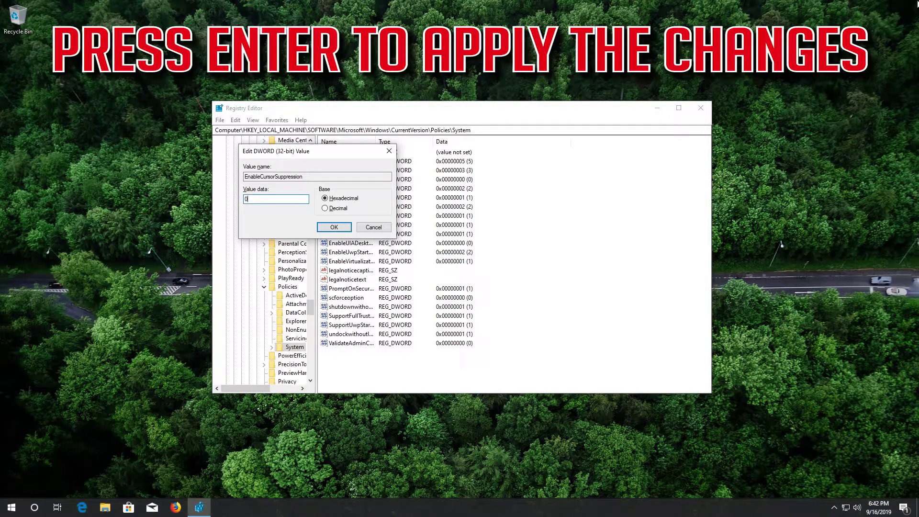
{"action": "key", "text": "Return"}
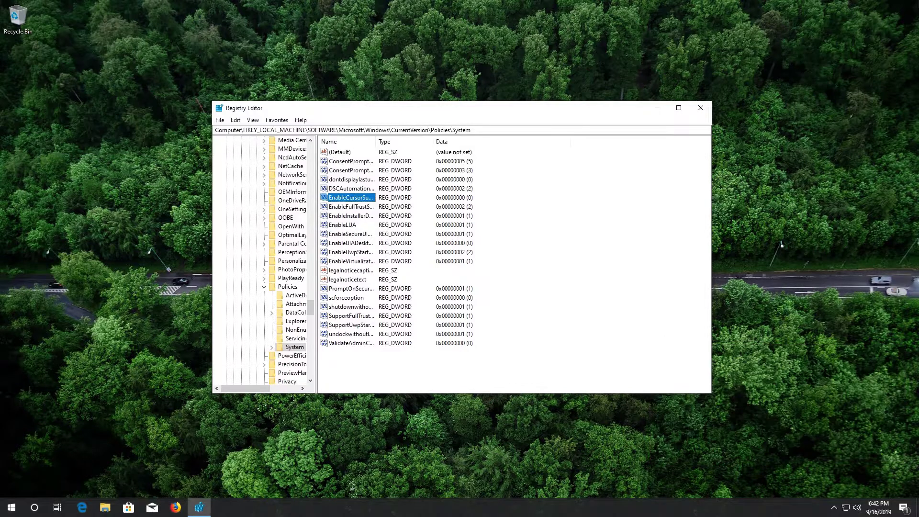
Bring up the Start menu's Power menu with Shut down and Restart using only the keyboard.
{"action": "key", "text": "super"}
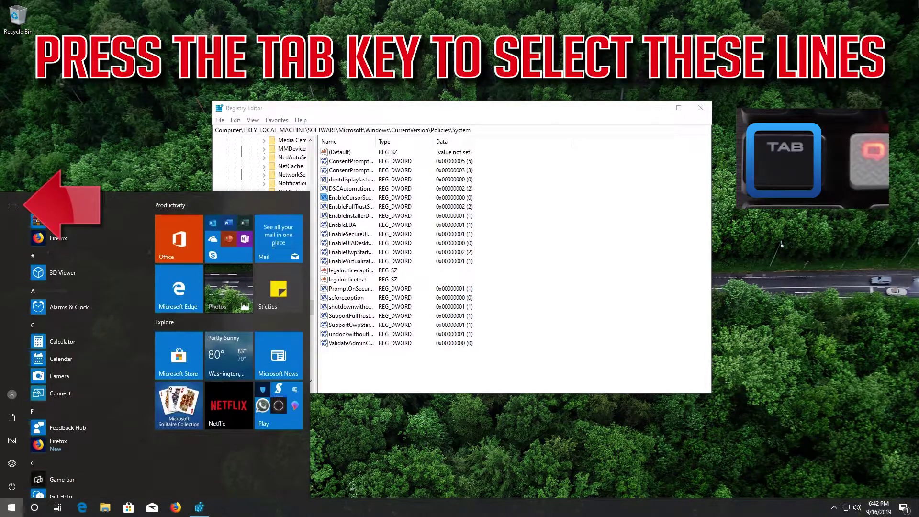
{"action": "key", "text": "Tab"}
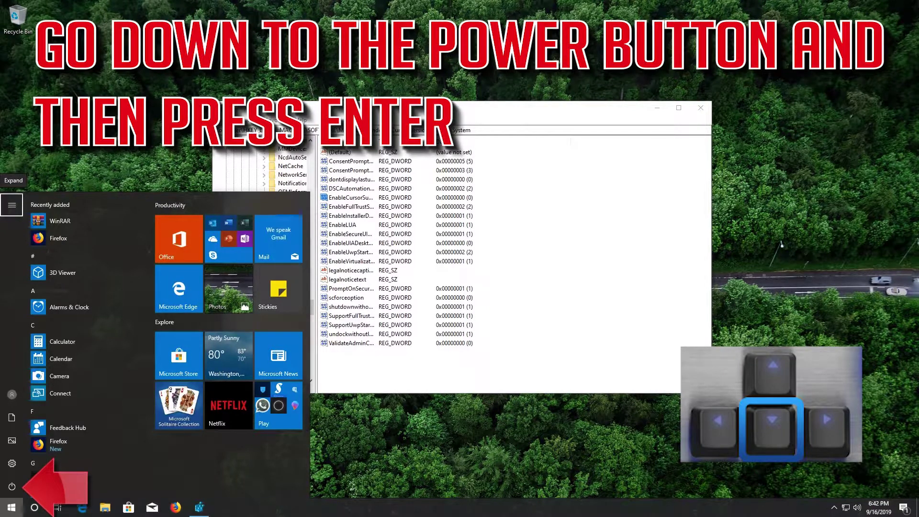
{"action": "key", "text": "Down"}
{"action": "key", "text": "Down"}
{"action": "key", "text": "Down"}
{"action": "key", "text": "Down"}
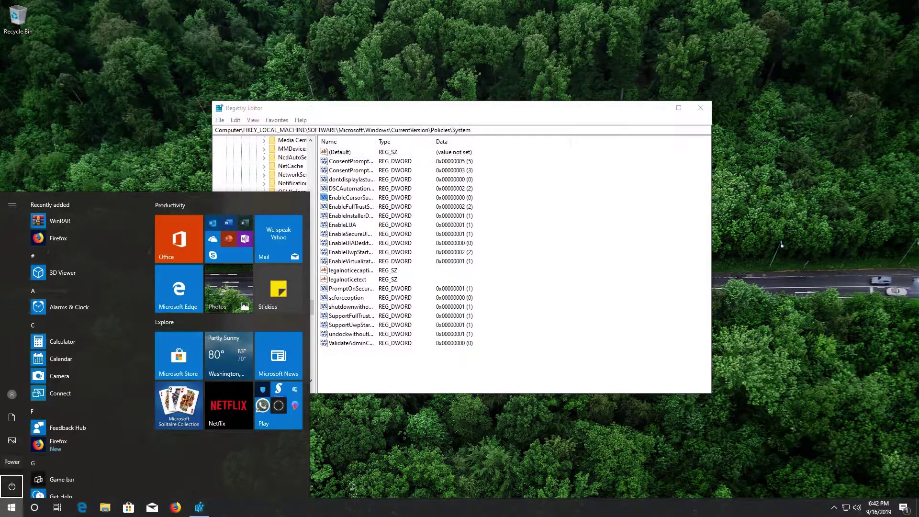
{"action": "key", "text": "Down"}
{"action": "key", "text": "Return"}
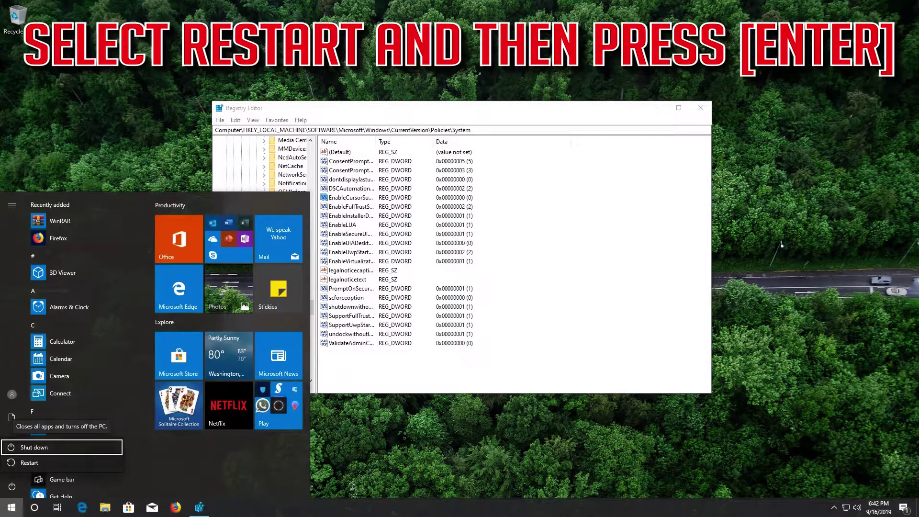